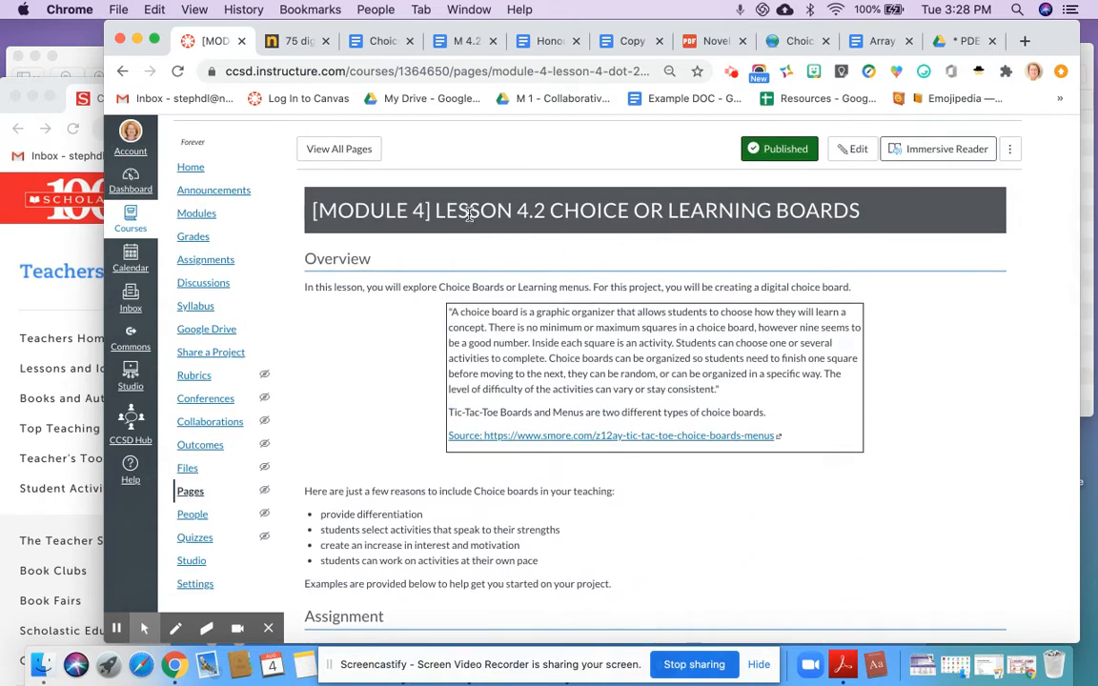
Review the Lesson 4.2 page's assignment video, examples table, and Step 1 and Step 2 instructions
{"action": "scroll", "coordinate": [592, 376], "scroll_direction": "down", "scroll_amount": 2}
{"action": "scroll", "coordinate": [592, 376], "scroll_direction": "down", "scroll_amount": 5}
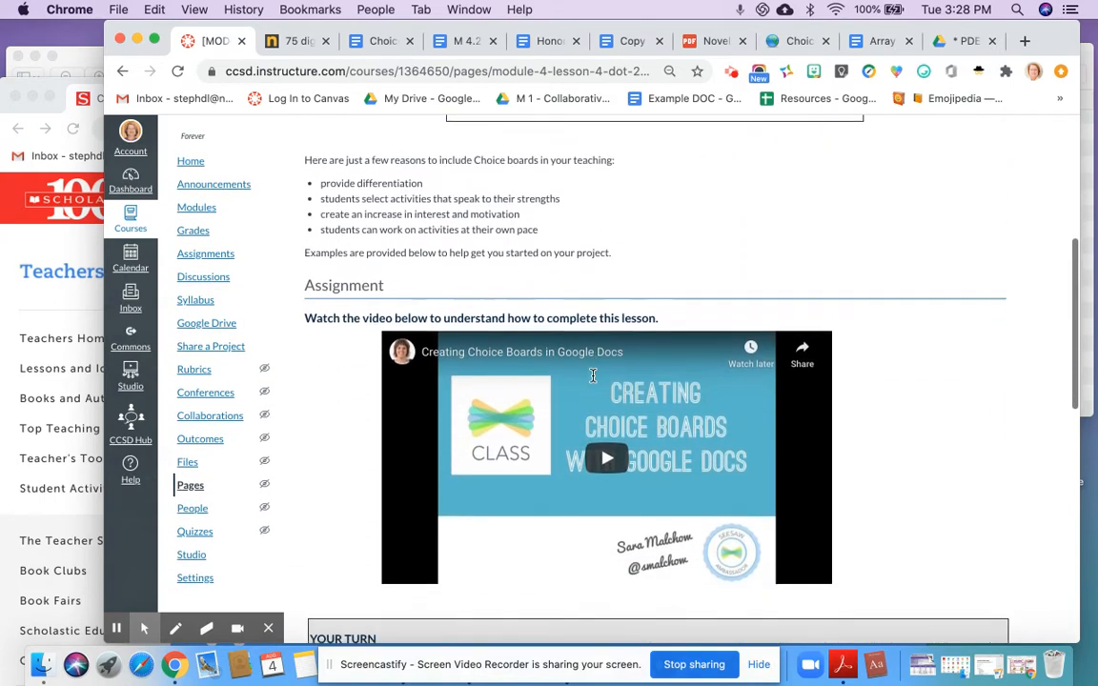
{"action": "scroll", "coordinate": [592, 378], "scroll_direction": "down", "scroll_amount": 4}
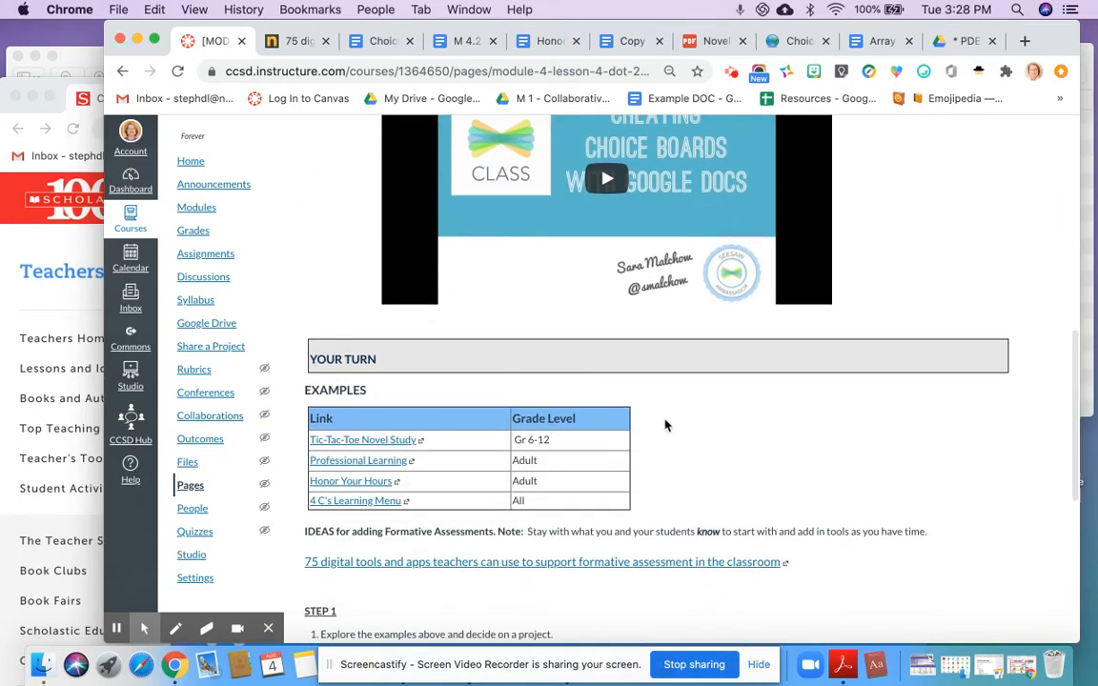
{"action": "scroll", "coordinate": [667, 424], "scroll_direction": "down", "scroll_amount": 2}
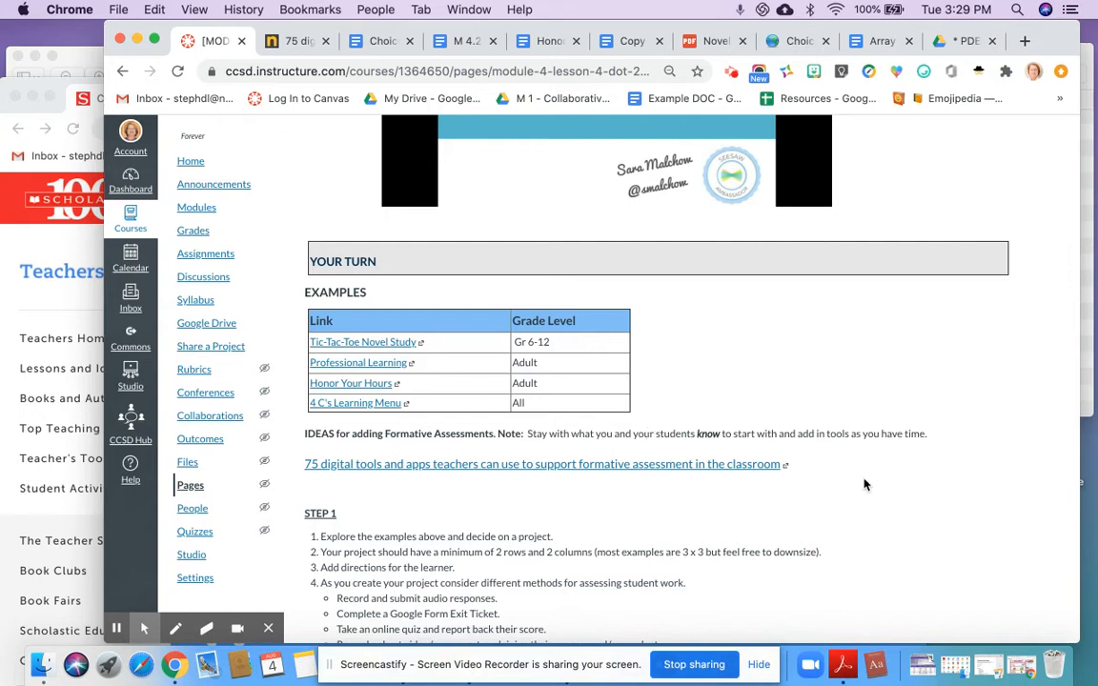
{"action": "scroll", "coordinate": [862, 480], "scroll_direction": "down", "scroll_amount": 3}
{"action": "scroll", "coordinate": [871, 486], "scroll_direction": "down", "scroll_amount": 6}
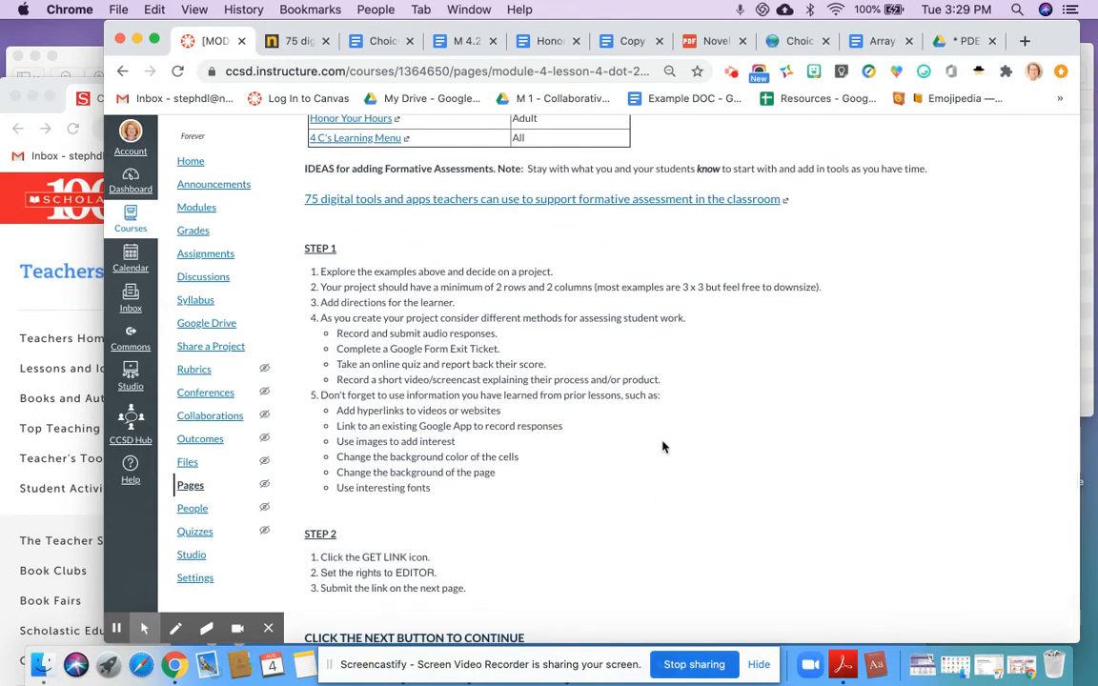
{"action": "scroll", "coordinate": [703, 362], "scroll_direction": "up", "scroll_amount": 8}
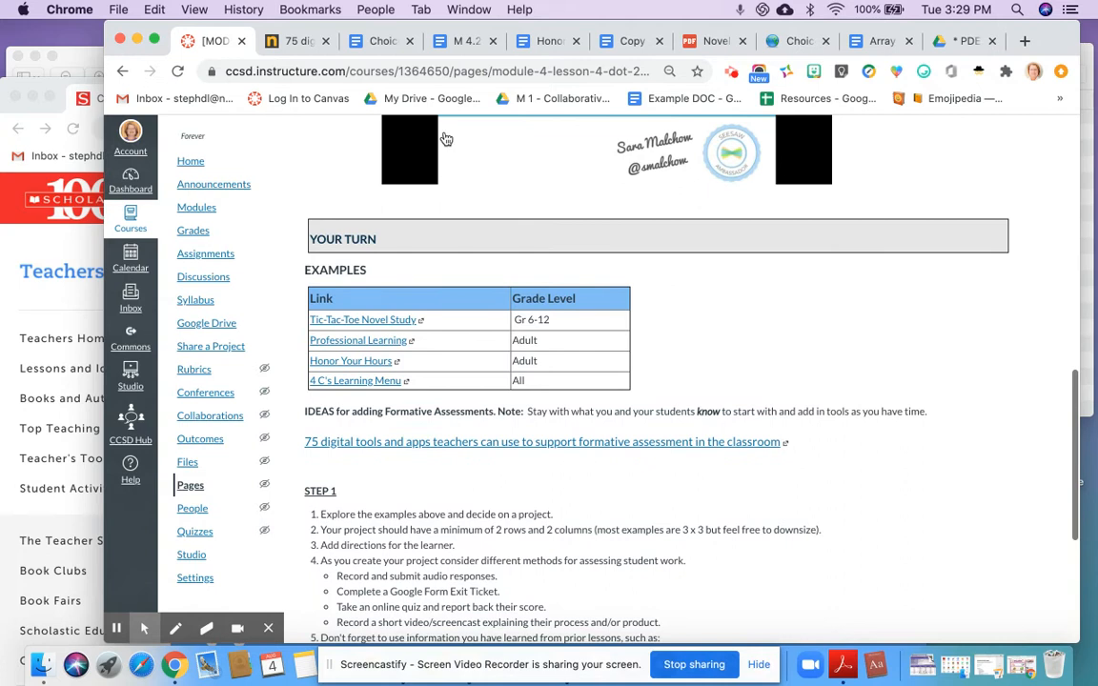
Switch to the ChoiceBoard Template document and preview the 3 x 3 size for inserting a table, without inserting it
{"action": "left_click", "coordinate": [384, 41]}
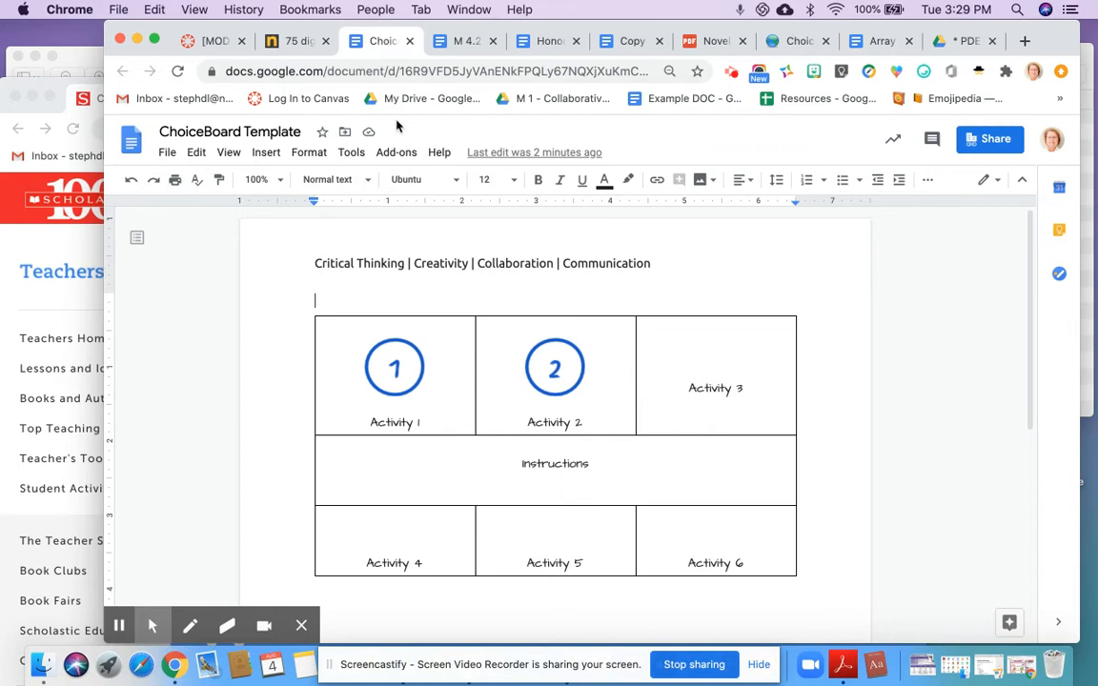
{"action": "left_click", "coordinate": [264, 153]}
{"action": "mouse_move", "coordinate": [288, 209]}
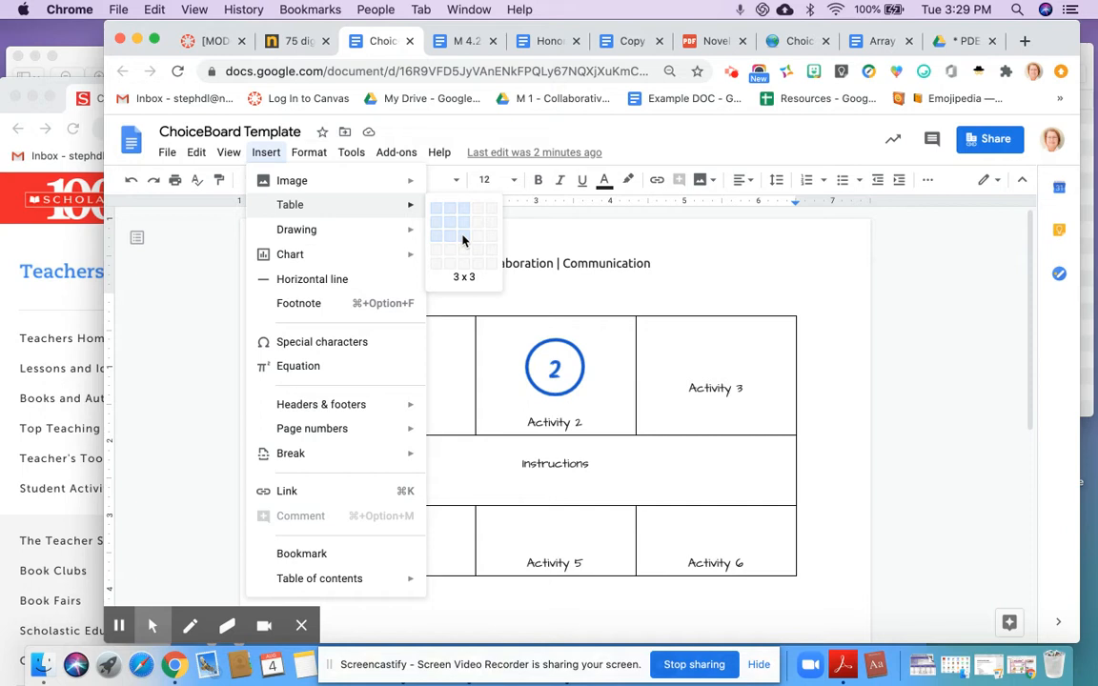
{"action": "left_click", "coordinate": [779, 245]}
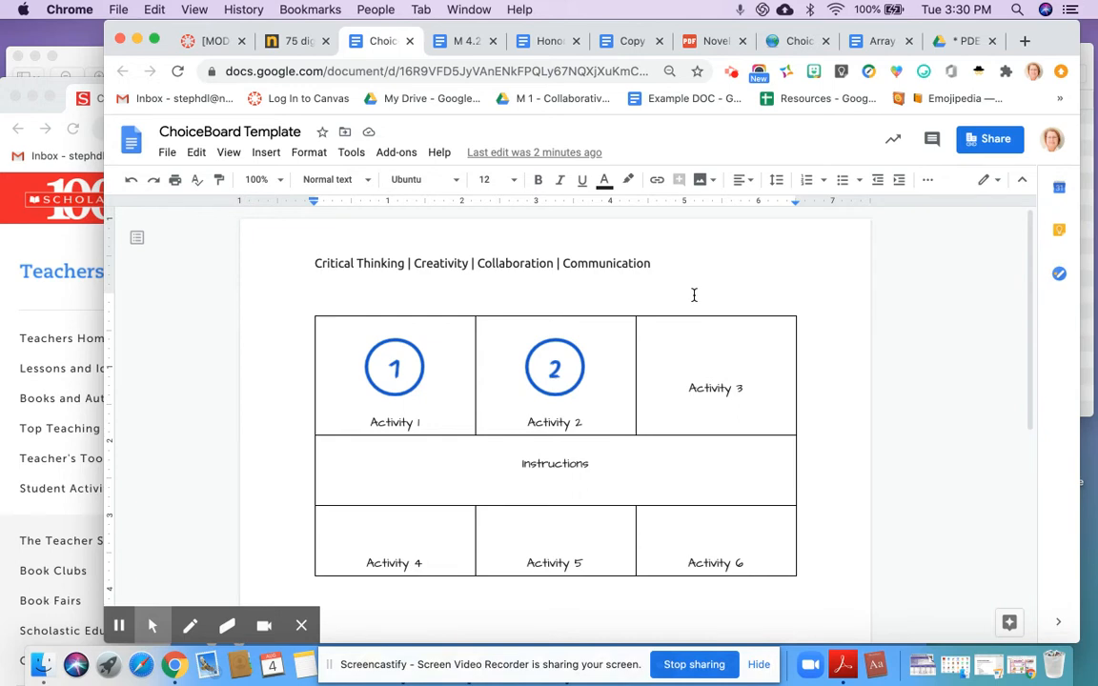
Unmerge the cells of the Instructions row in the choice board table
{"action": "left_click", "coordinate": [405, 475]}
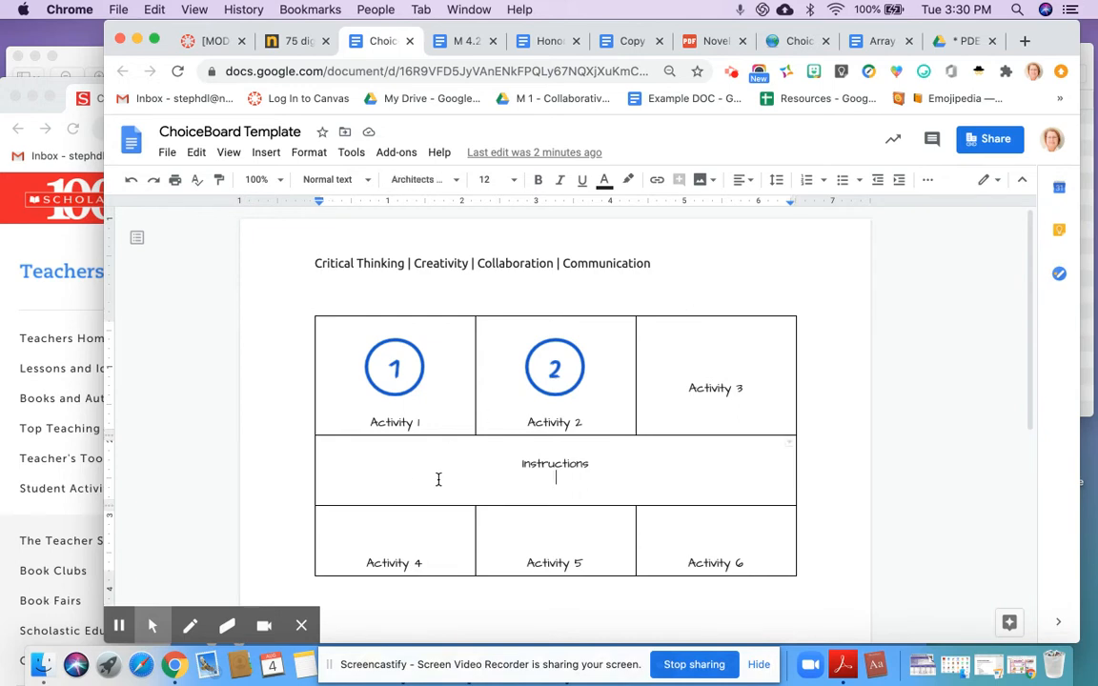
{"action": "right_click", "coordinate": [629, 465]}
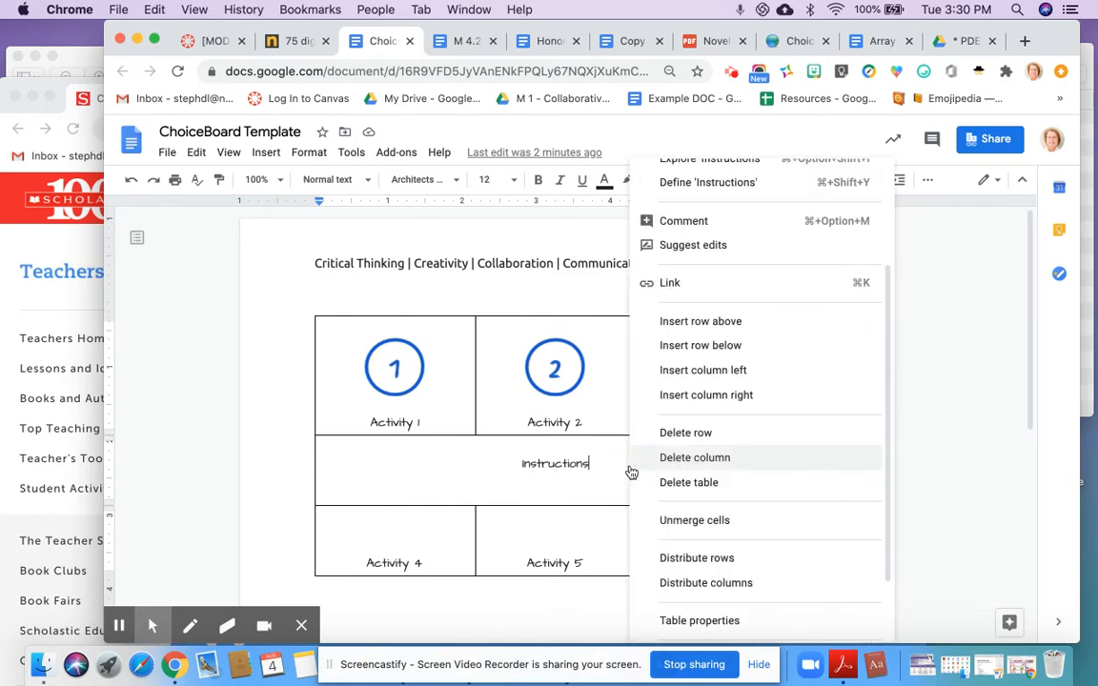
{"action": "left_click", "coordinate": [658, 519]}
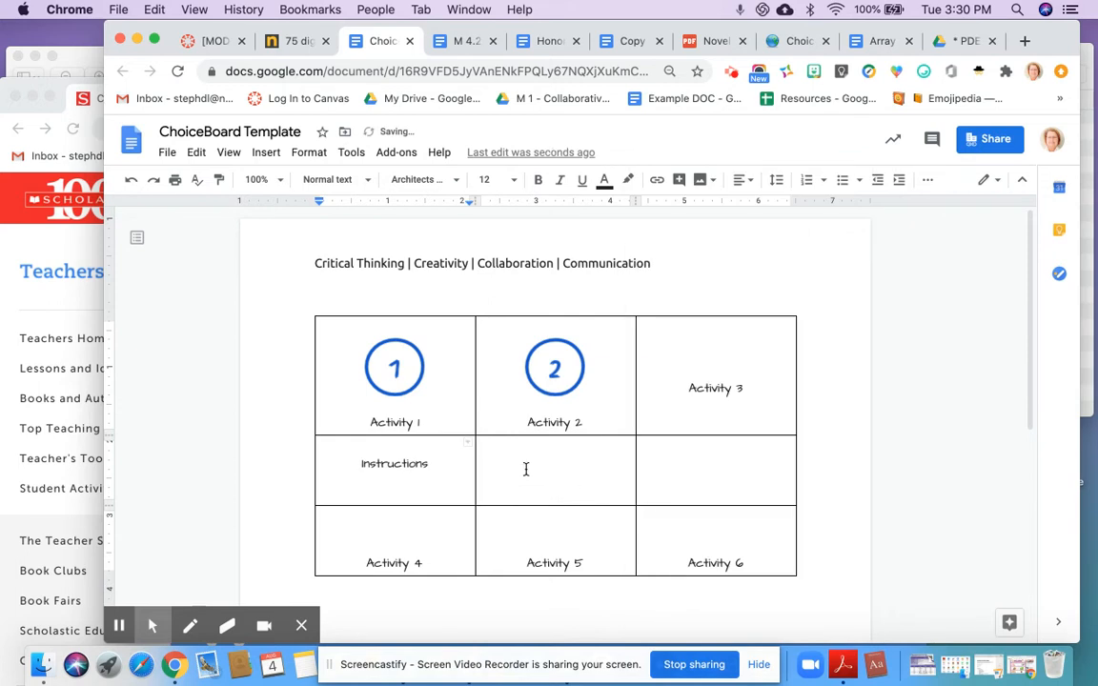
Merge the three cells of the table's middle row into a single Instructions cell
{"action": "left_click", "coordinate": [455, 465]}
{"action": "left_click_drag", "start_coordinate": [455, 466], "coordinate": [662, 464]}
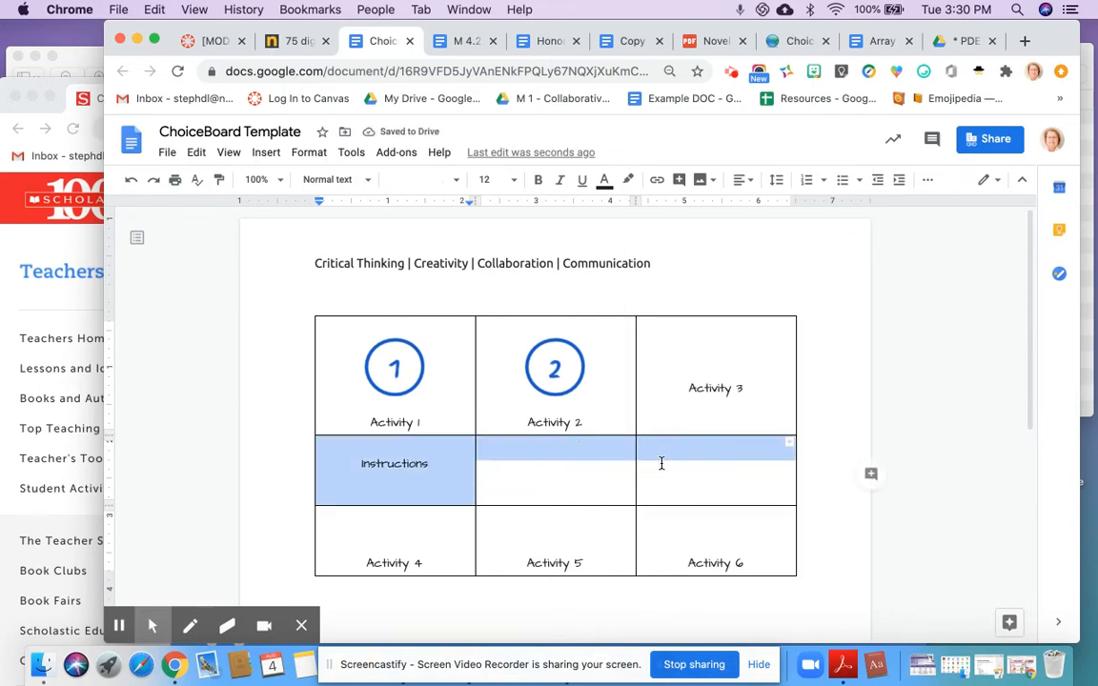
{"action": "right_click", "coordinate": [662, 464]}
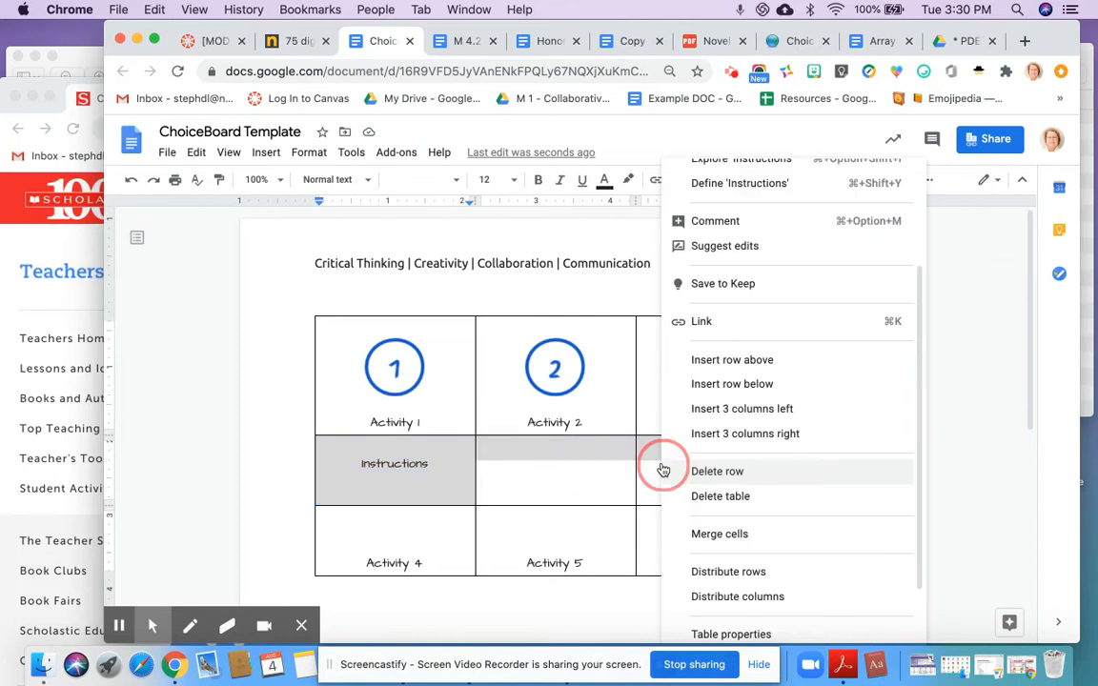
{"action": "left_click", "coordinate": [711, 534]}
{"action": "left_click", "coordinate": [578, 481]}
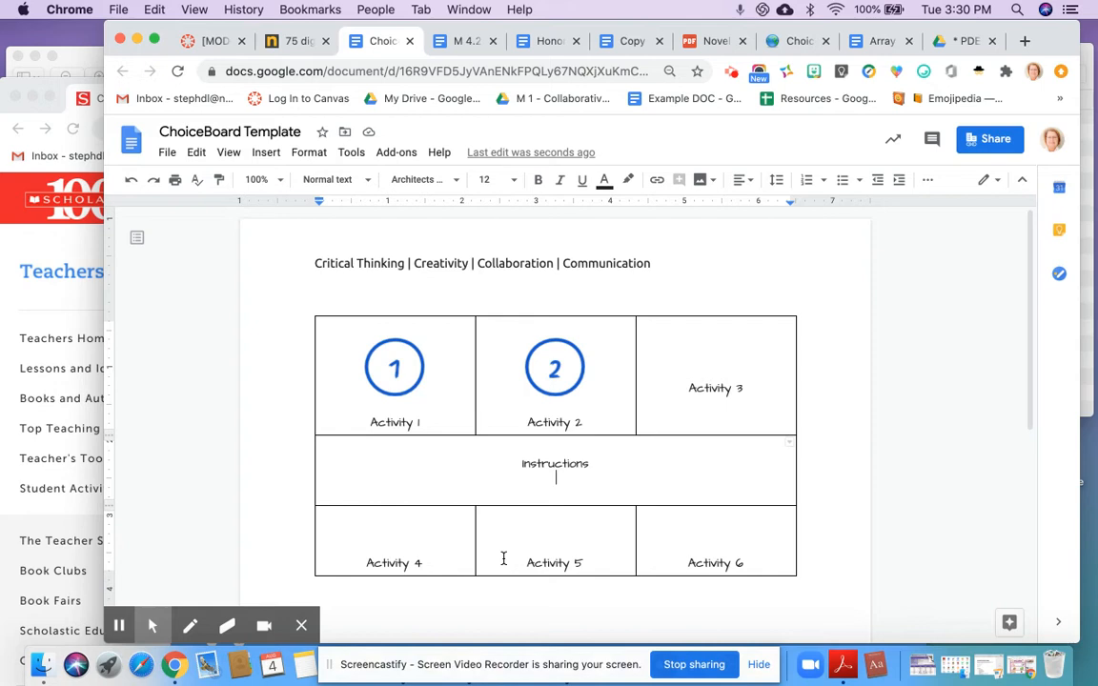
Select the circled 1 above Activity 1 and look at the options for inserting a drawing
{"action": "left_click", "coordinate": [417, 377]}
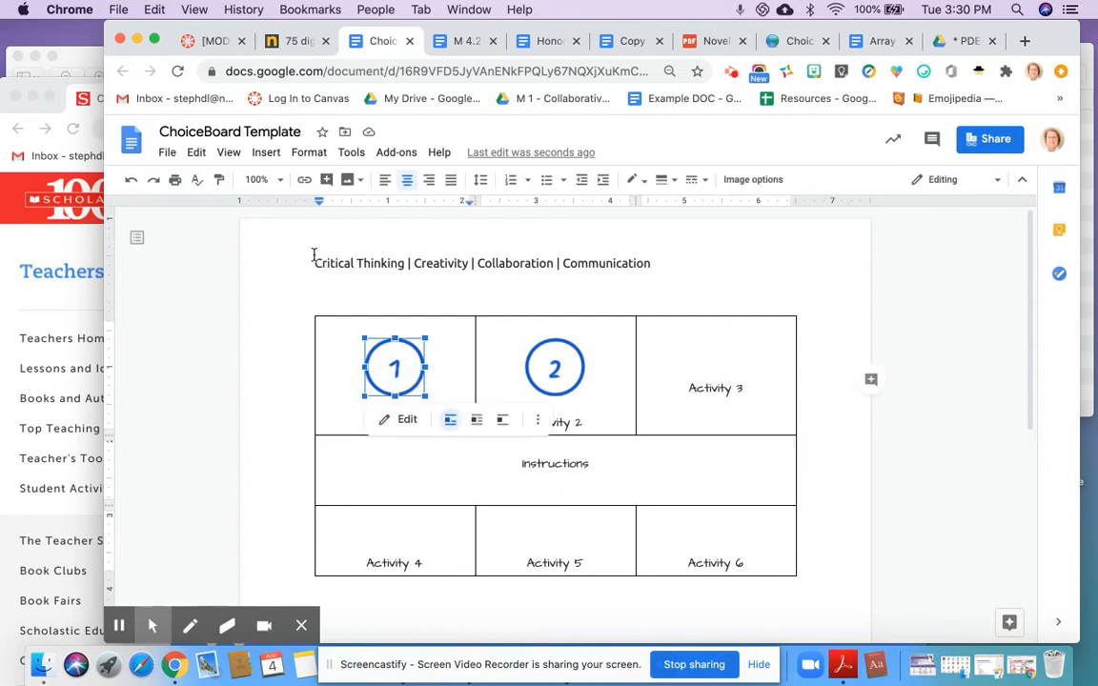
{"action": "left_click", "coordinate": [266, 153]}
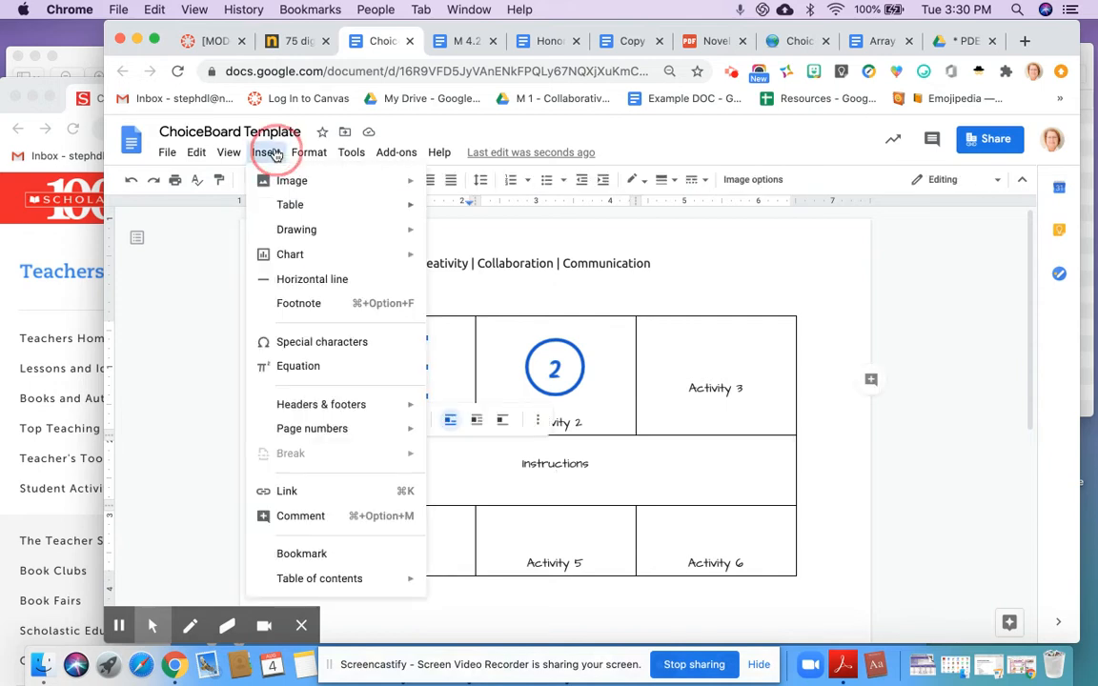
{"action": "mouse_move", "coordinate": [313, 236]}
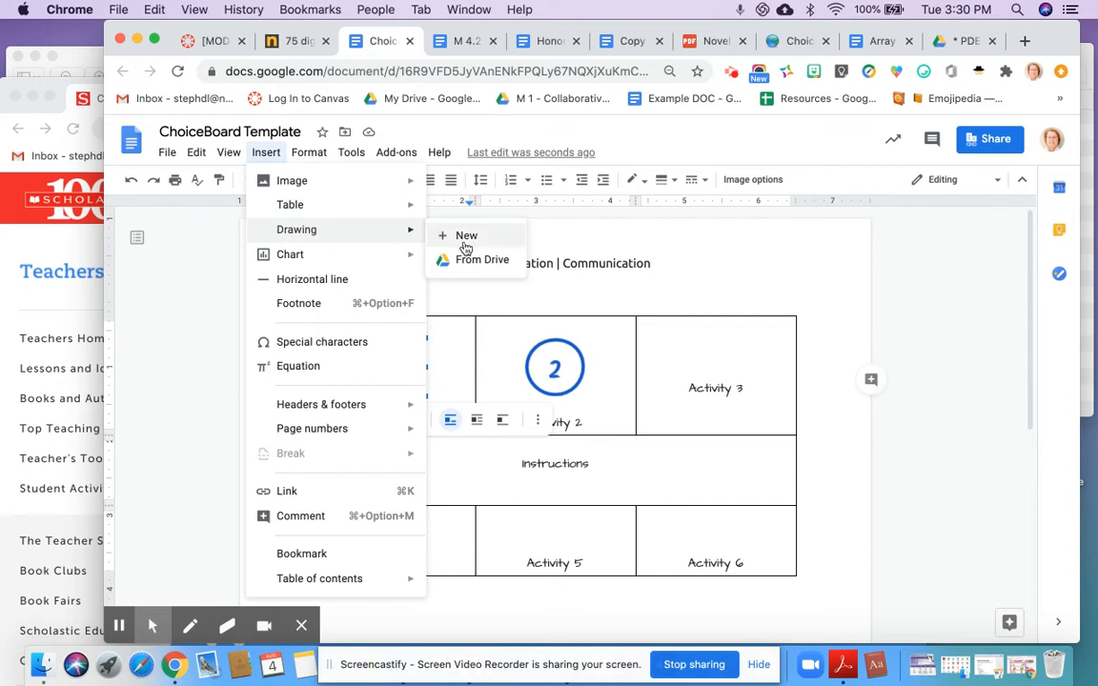
{"action": "left_click", "coordinate": [458, 292]}
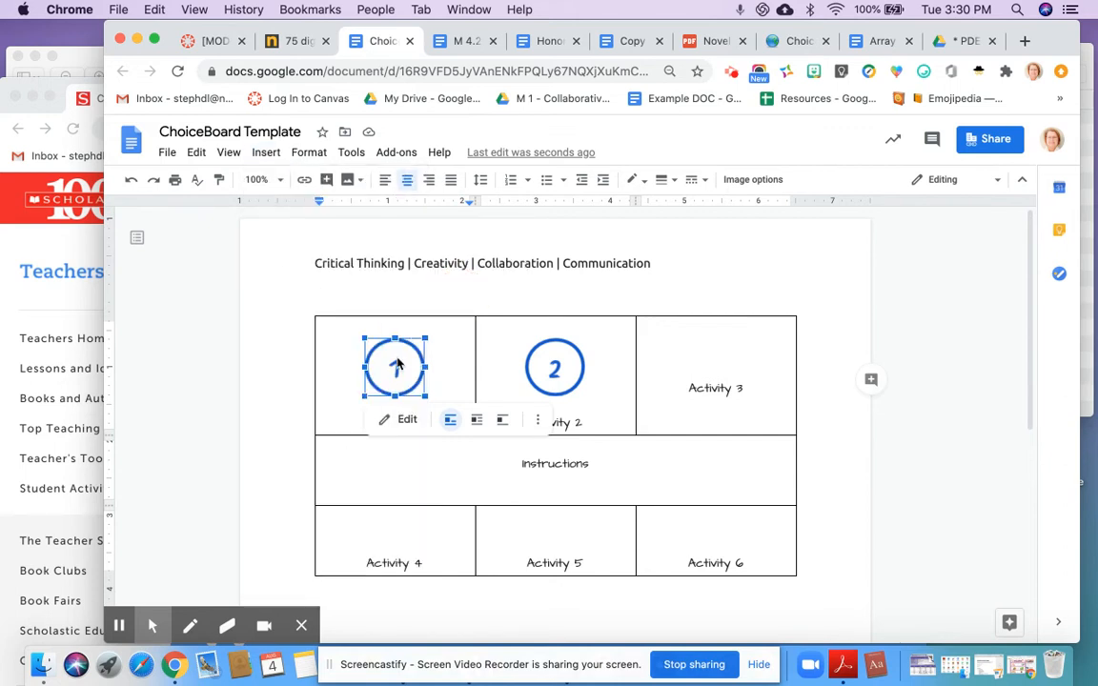
Open the circled 1 drawing for editing and examine the available shapes, including the oval
{"action": "left_click", "coordinate": [395, 420]}
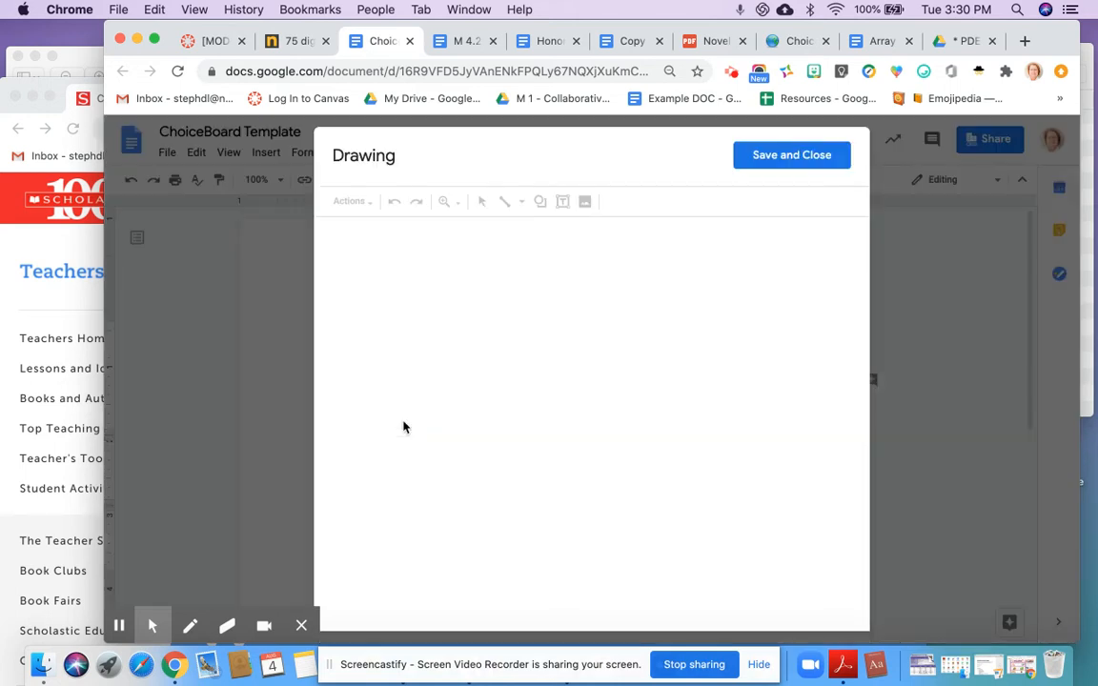
{"action": "left_click", "coordinate": [553, 346]}
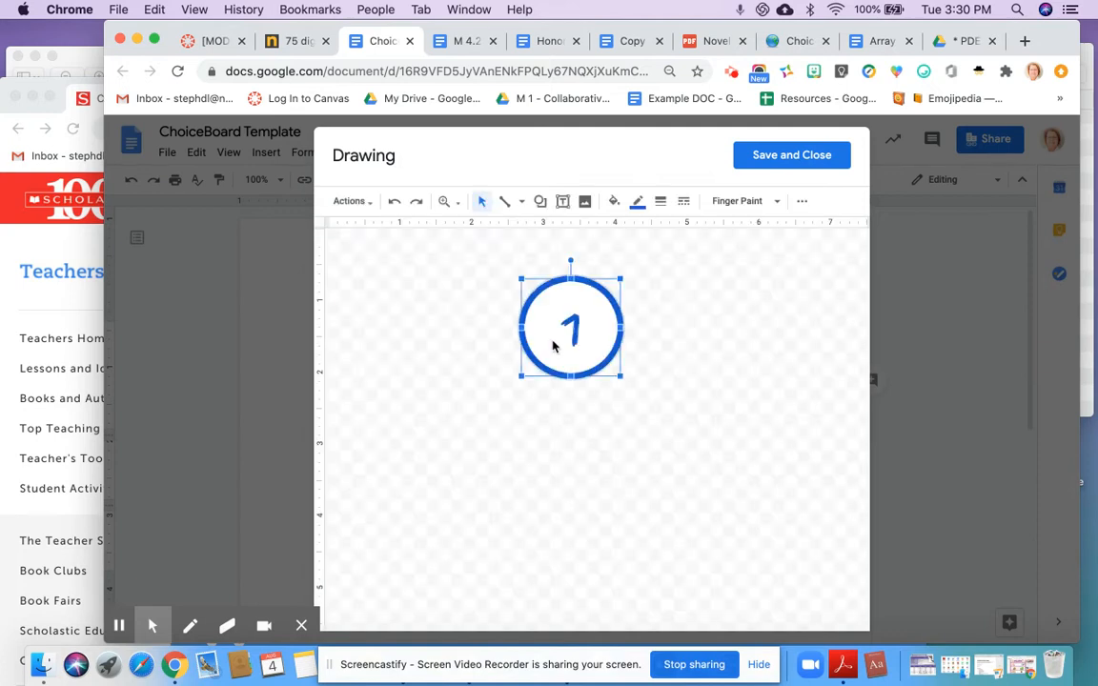
{"action": "left_click", "coordinate": [540, 202]}
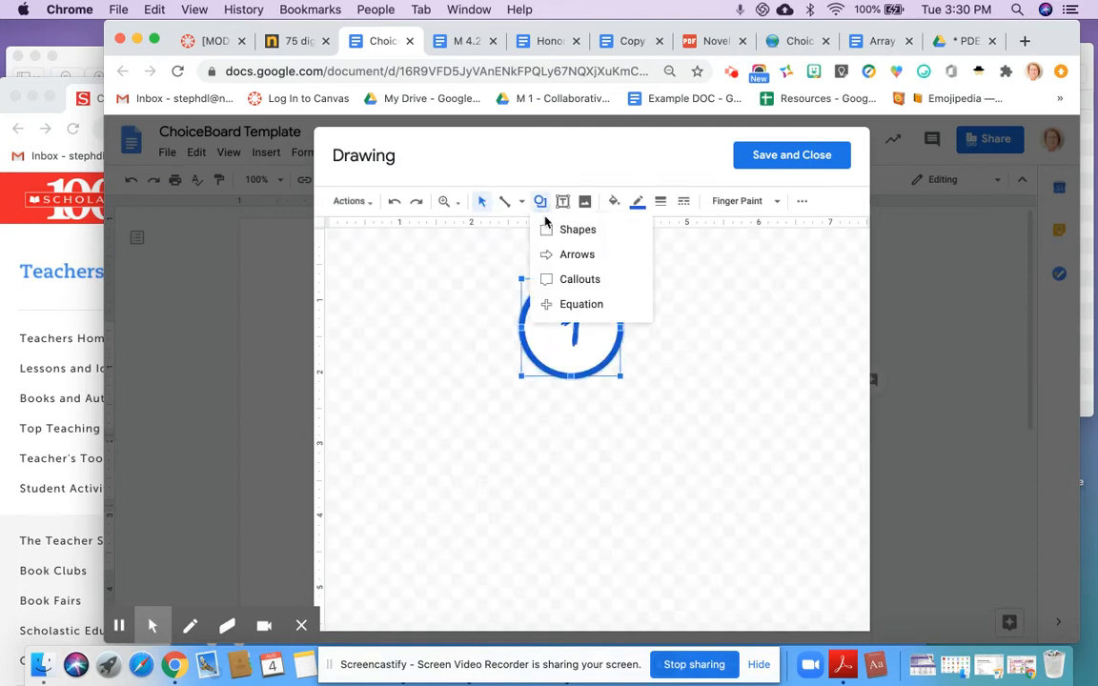
{"action": "mouse_move", "coordinate": [550, 234]}
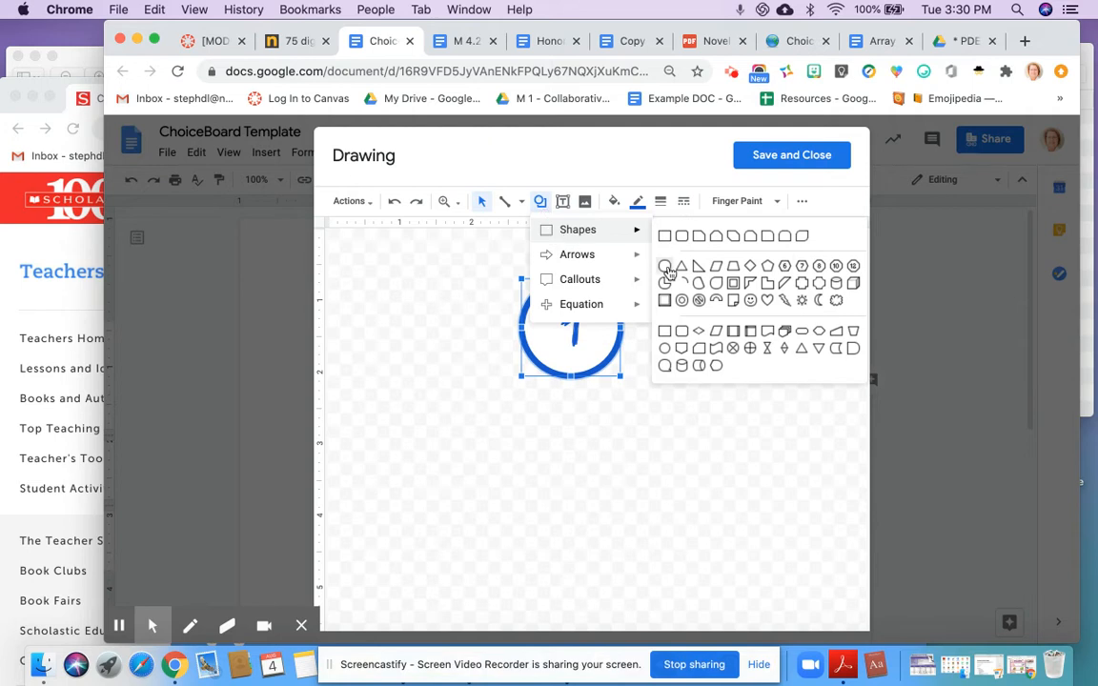
{"action": "left_click", "coordinate": [591, 352]}
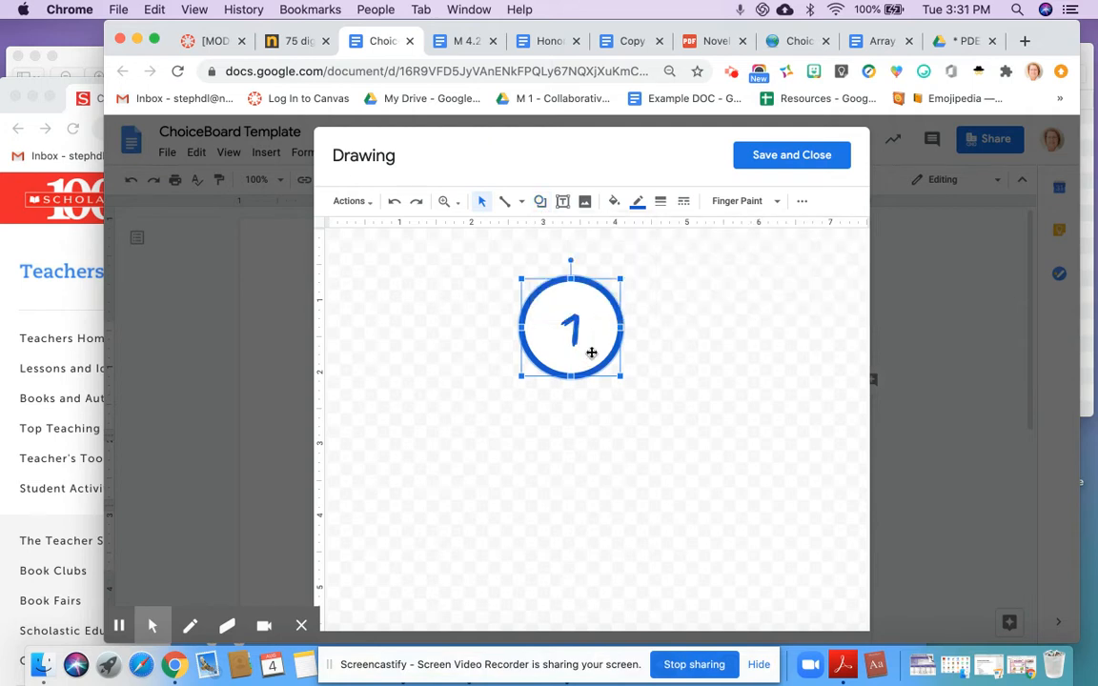
Apply a solid white fill to the circle, check the border colour and weight choices, and save and close the drawing
{"action": "left_click", "coordinate": [615, 203]}
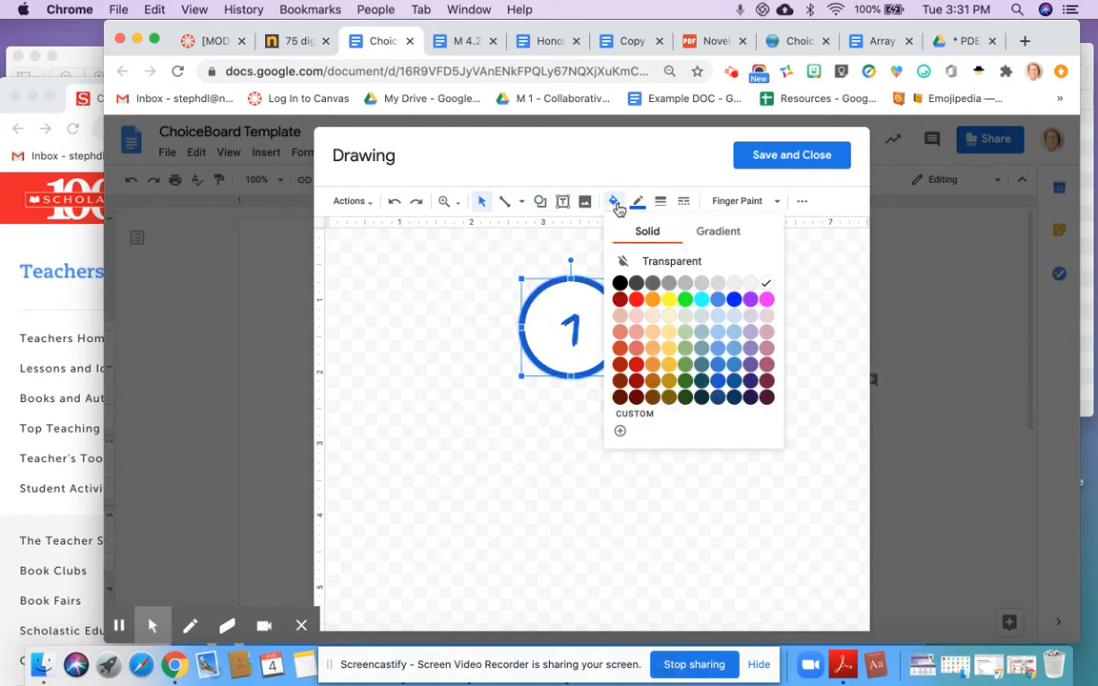
{"action": "left_click", "coordinate": [768, 286]}
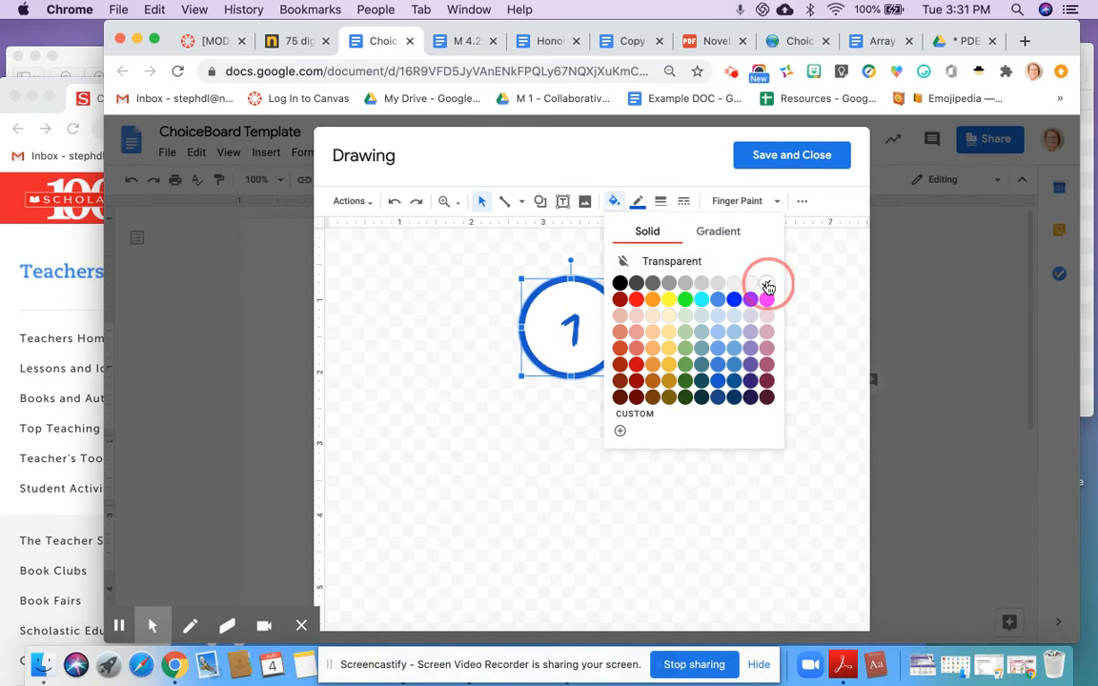
{"action": "left_click", "coordinate": [639, 204]}
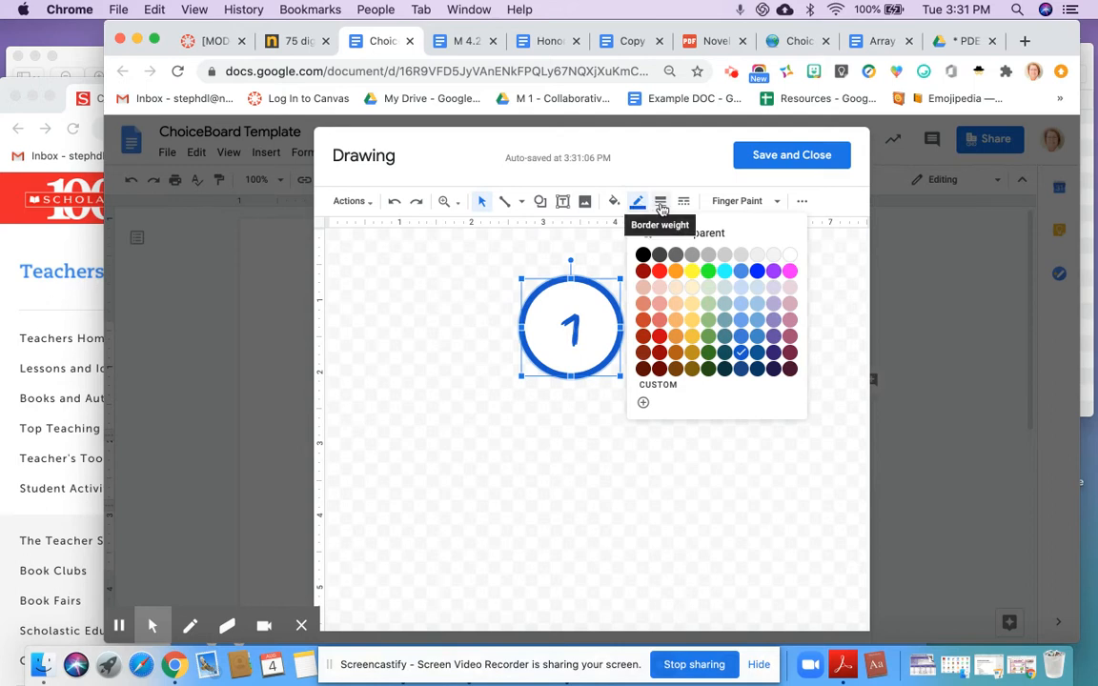
{"action": "left_click", "coordinate": [661, 207]}
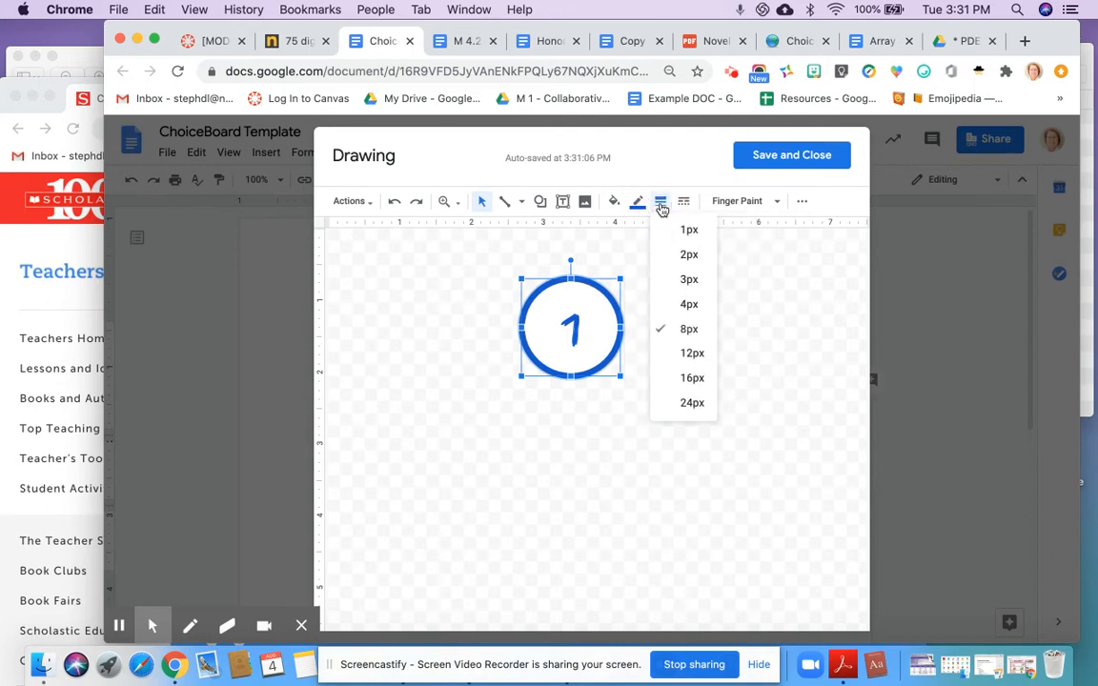
{"action": "left_click", "coordinate": [619, 247]}
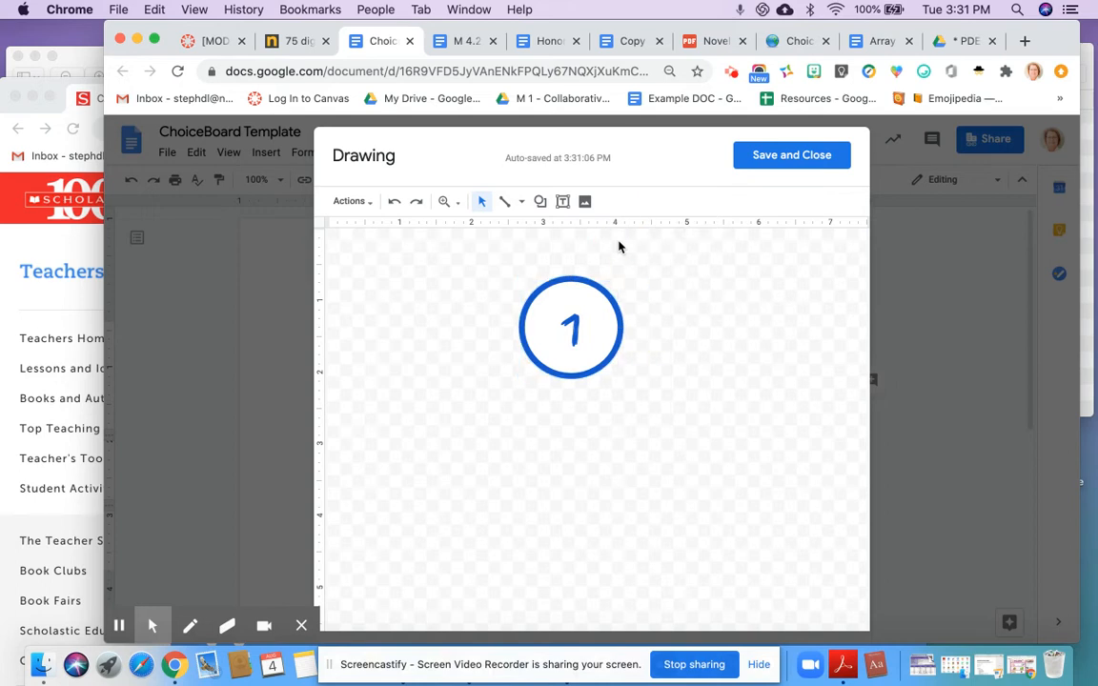
{"action": "left_click", "coordinate": [757, 163]}
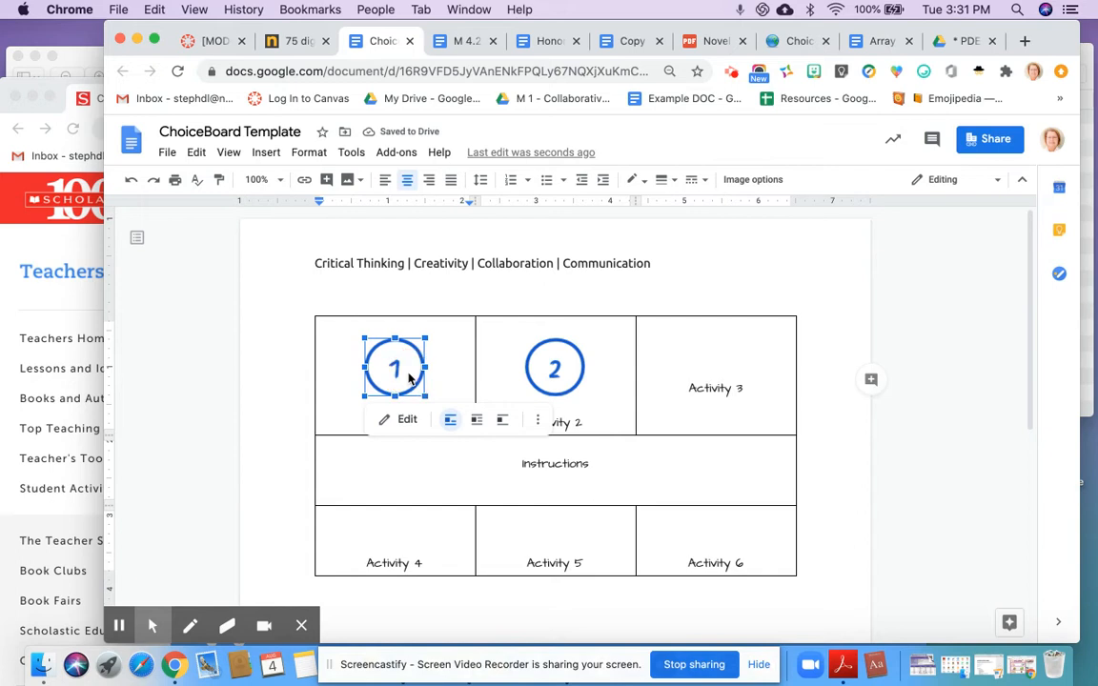
Copy the circled 1 drawing from the Activity 1 cell and paste it above the Activity 3 label
{"action": "left_click", "coordinate": [197, 153]}
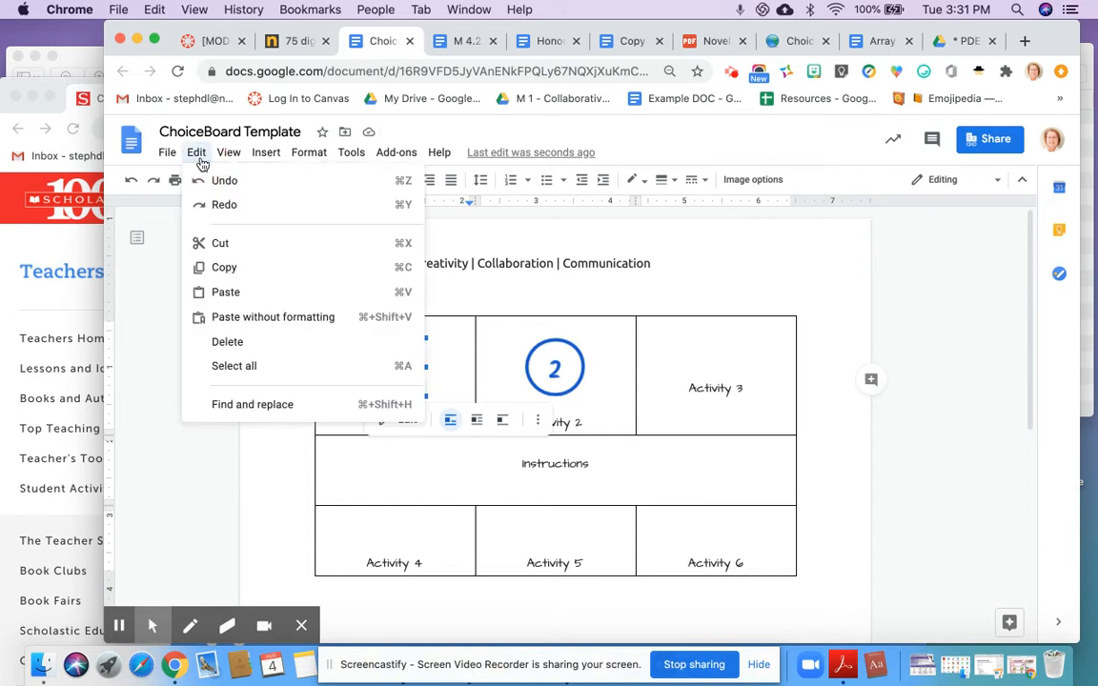
{"action": "left_click", "coordinate": [217, 270]}
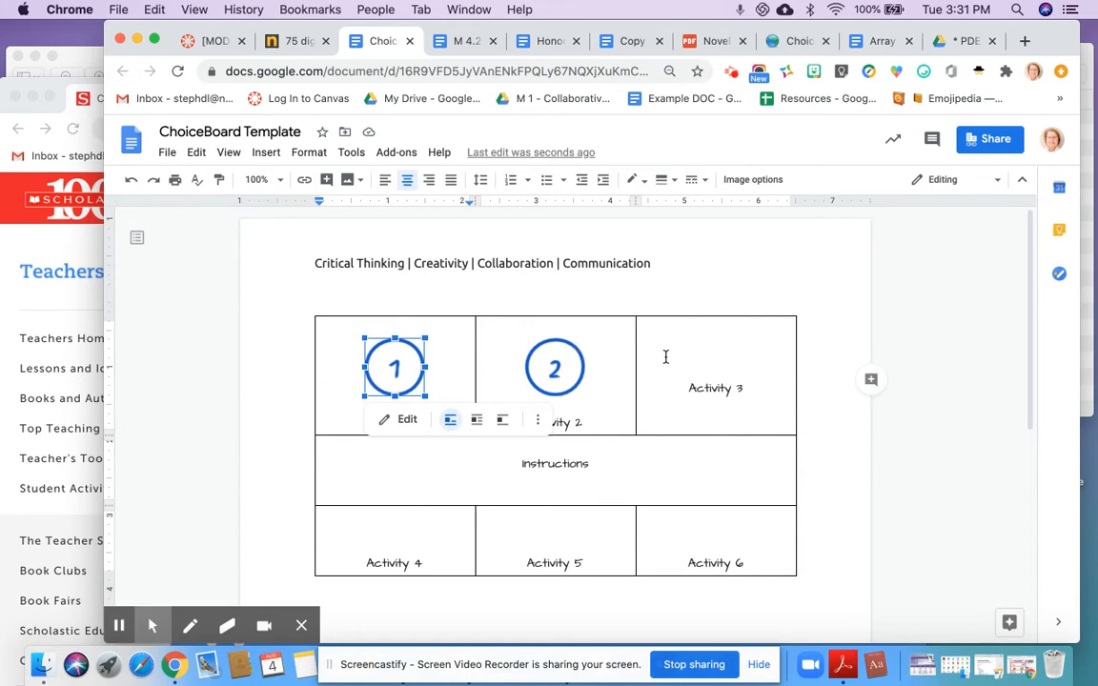
{"action": "left_click", "coordinate": [702, 351]}
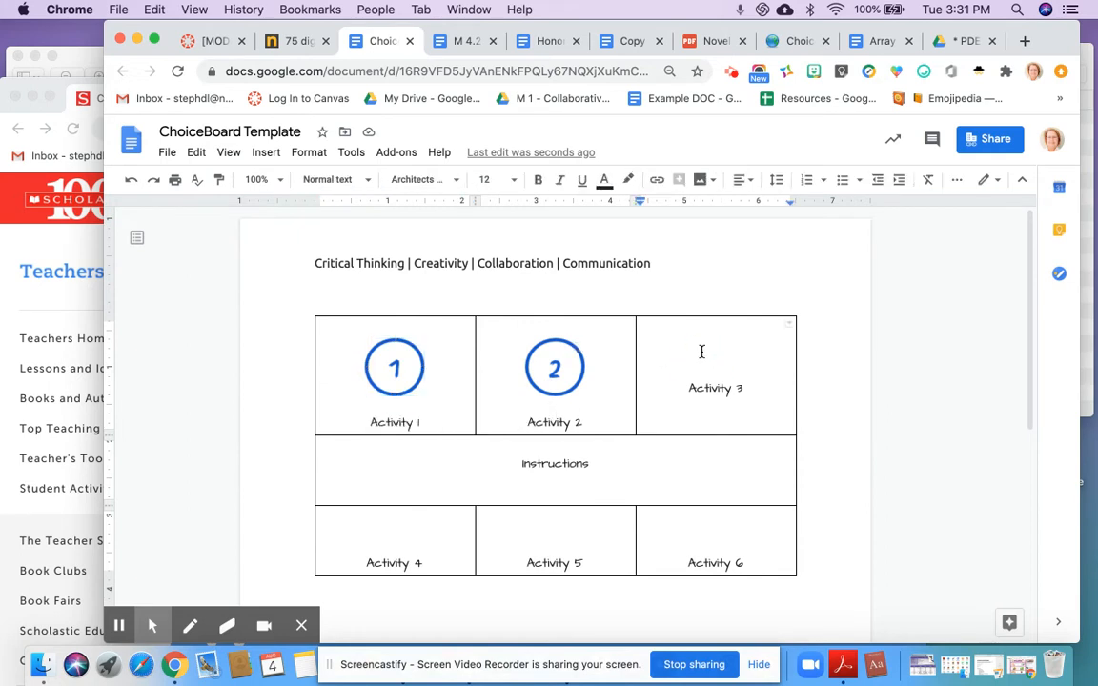
{"action": "left_click", "coordinate": [196, 152]}
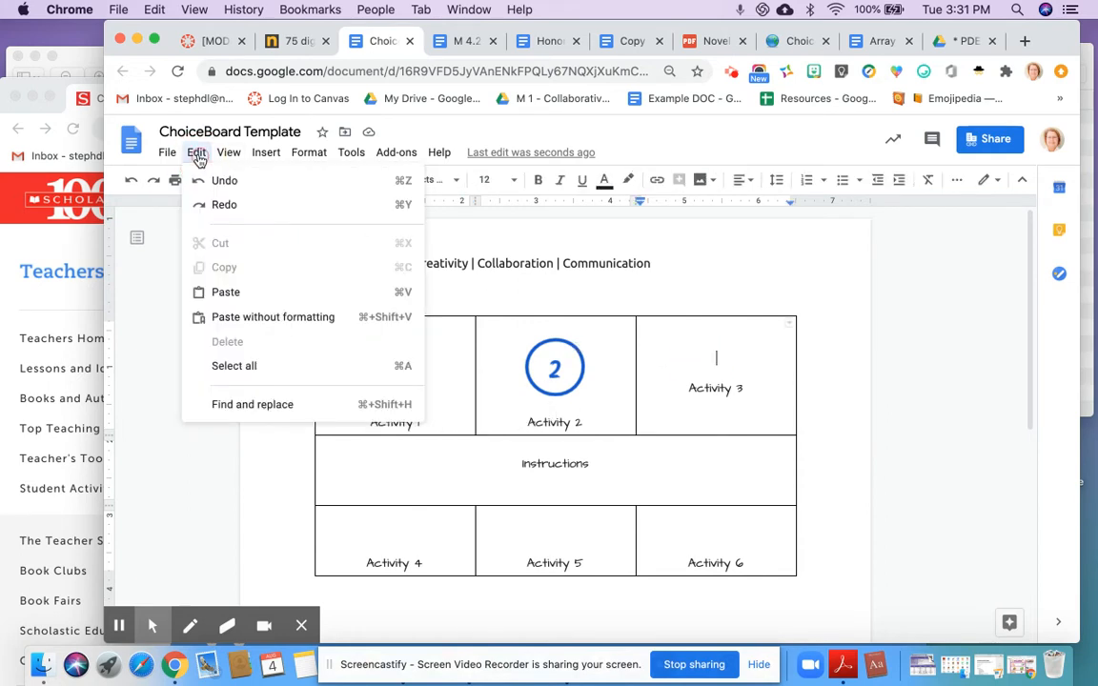
{"action": "left_click", "coordinate": [226, 295]}
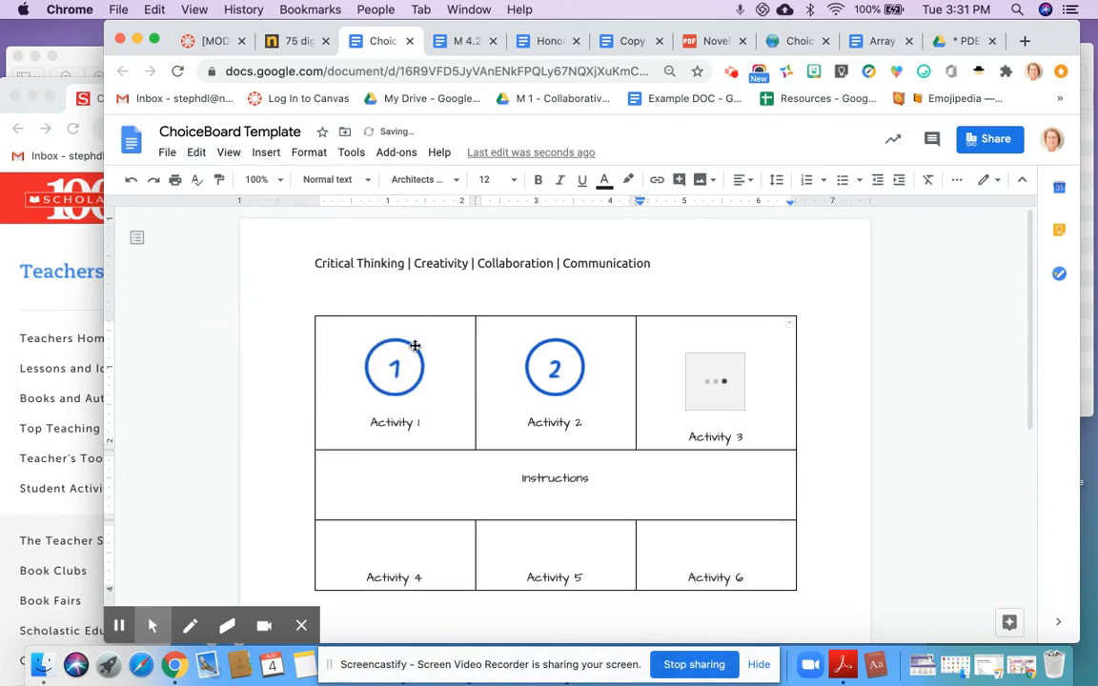
Open the pasted drawing in the Activity 3 cell for editing and select the number inside its circle
{"action": "double_click", "coordinate": [708, 380]}
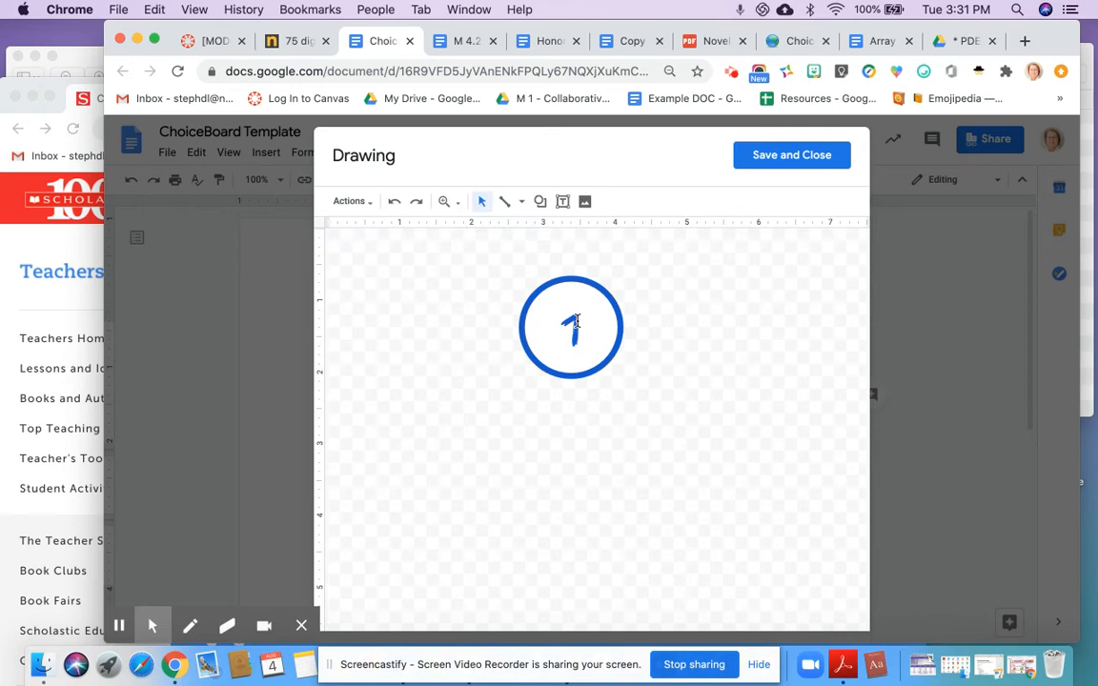
{"action": "double_click", "coordinate": [575, 321]}
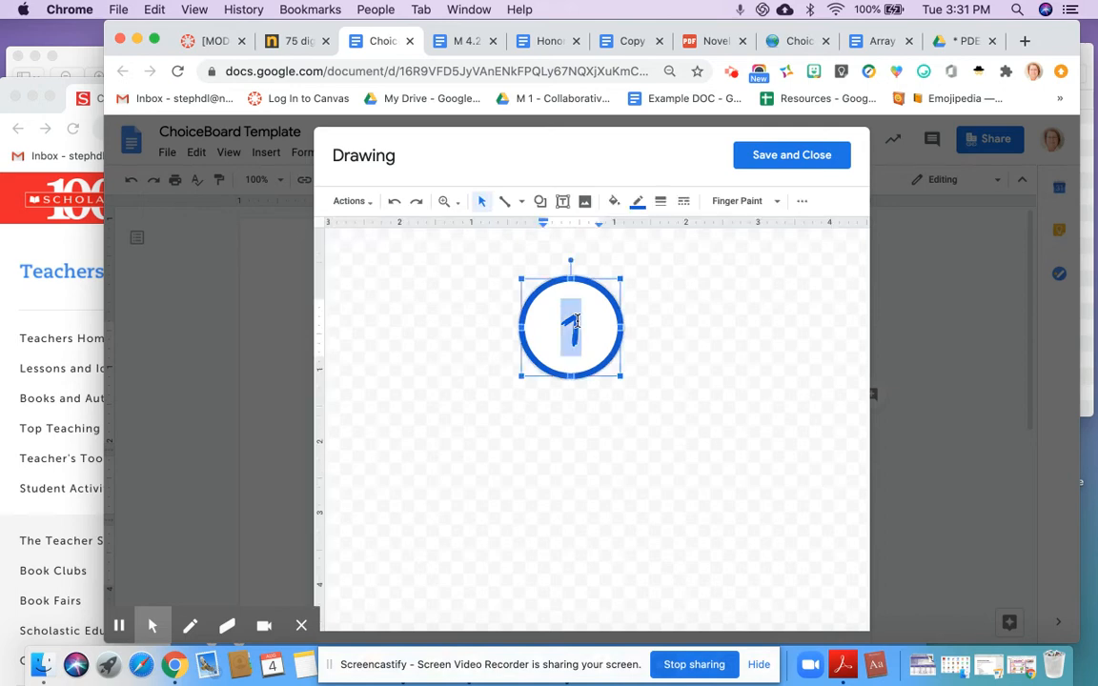